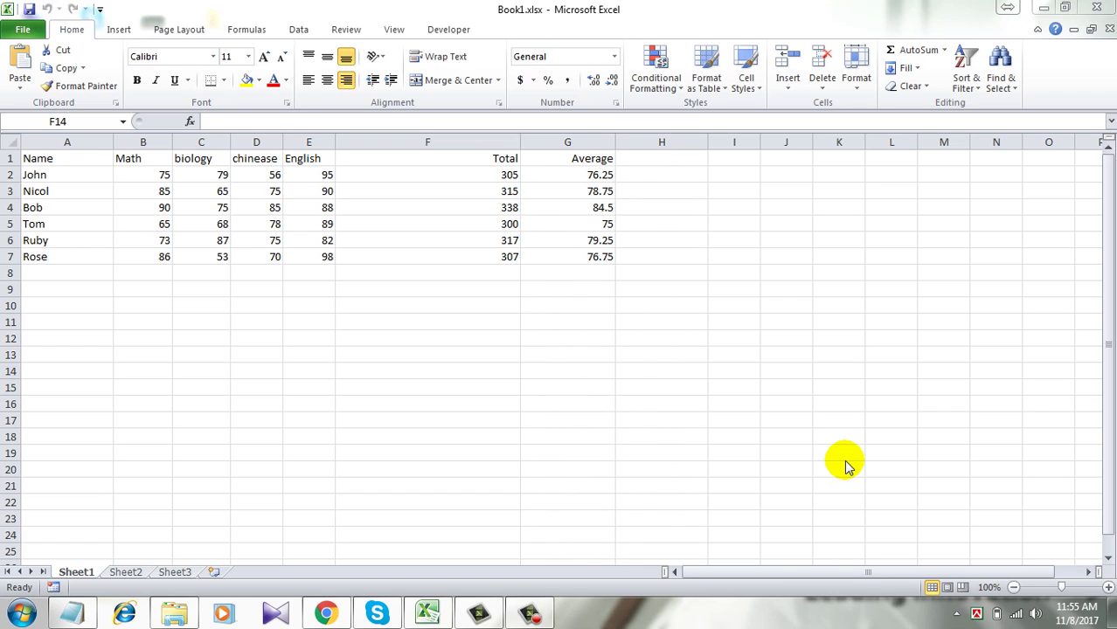
# Review the score table and inspect the row 2 Total and Average formulas
pyautogui.click(586, 9)
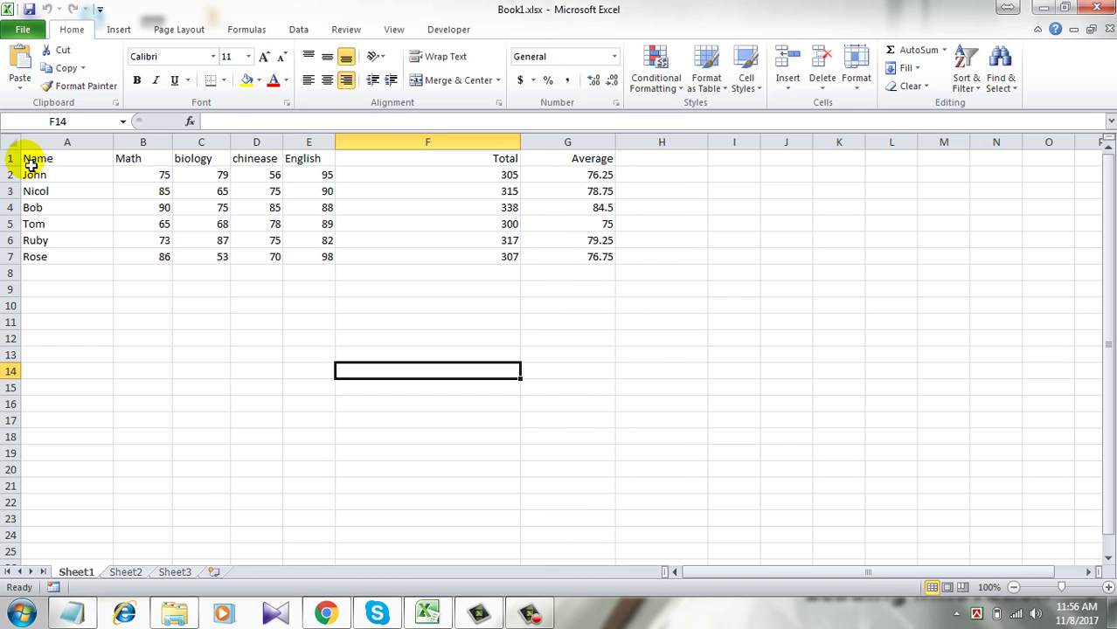
pyautogui.moveTo(32, 159); pyautogui.dragTo(247, 222)
pyautogui.moveTo(25, 159); pyautogui.dragTo(591, 293)
pyautogui.click(567, 386)
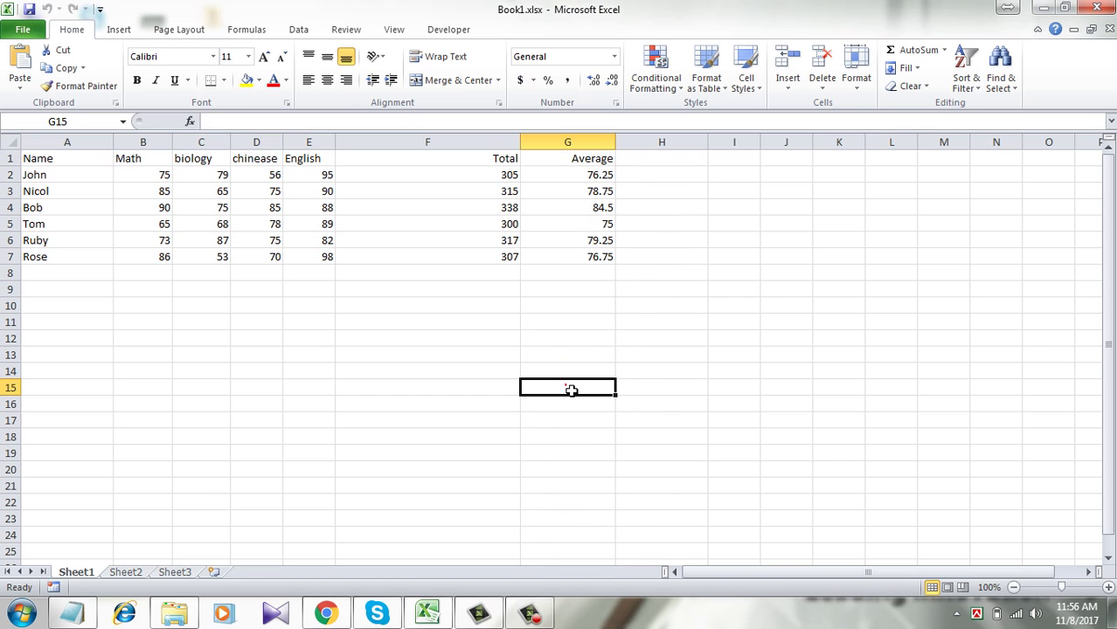
pyautogui.click(439, 144)
pyautogui.click(572, 143)
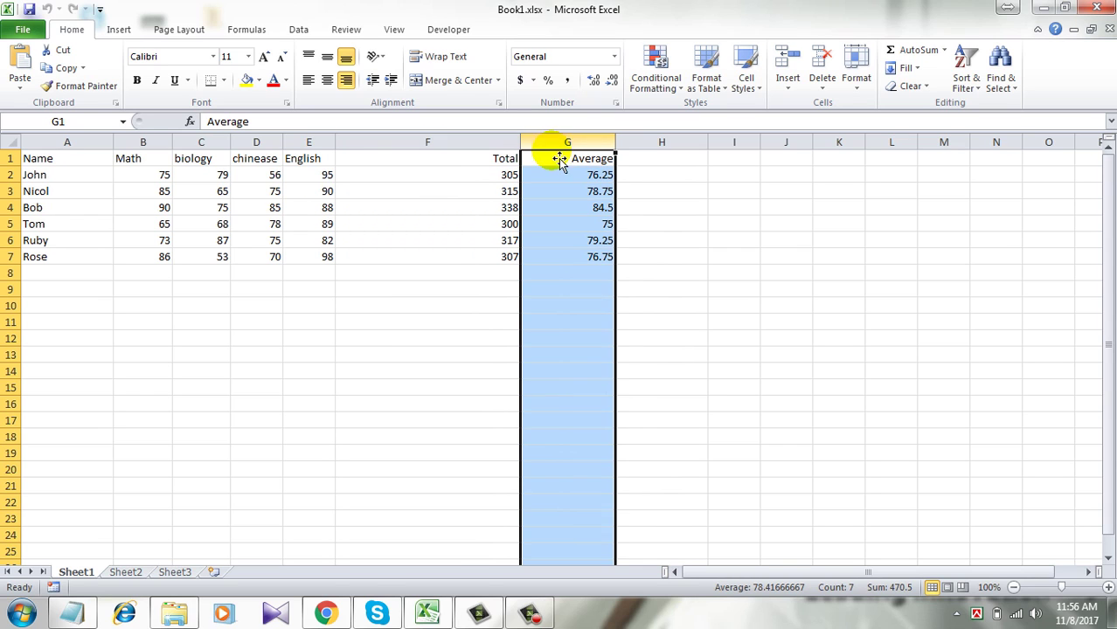
pyautogui.click(446, 143)
pyautogui.click(437, 181)
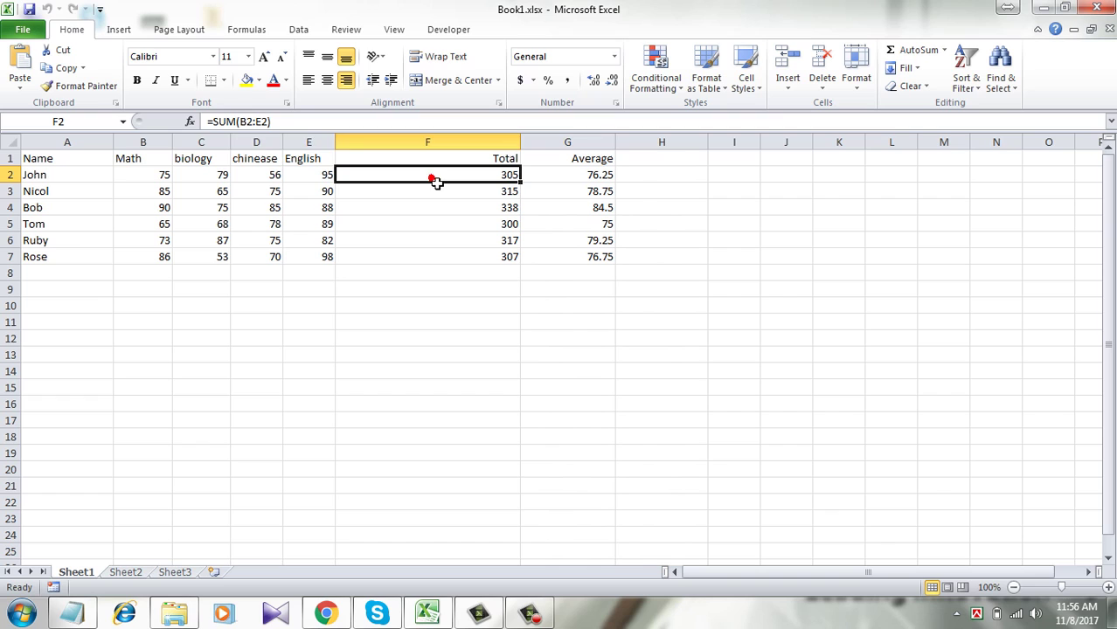
pyautogui.click(560, 145)
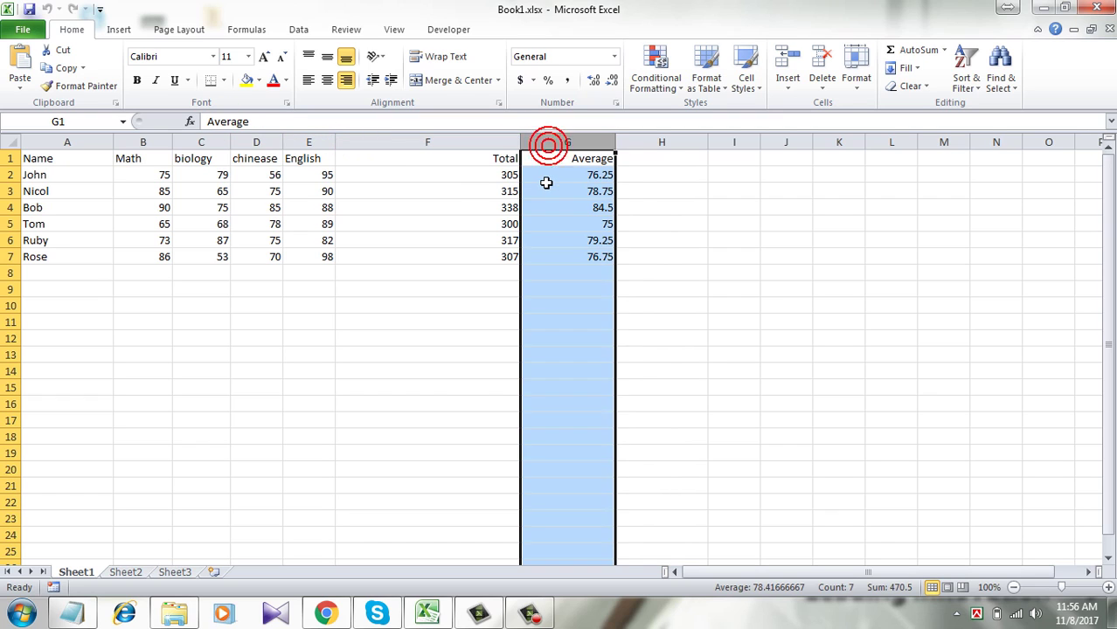
pyautogui.click(544, 178)
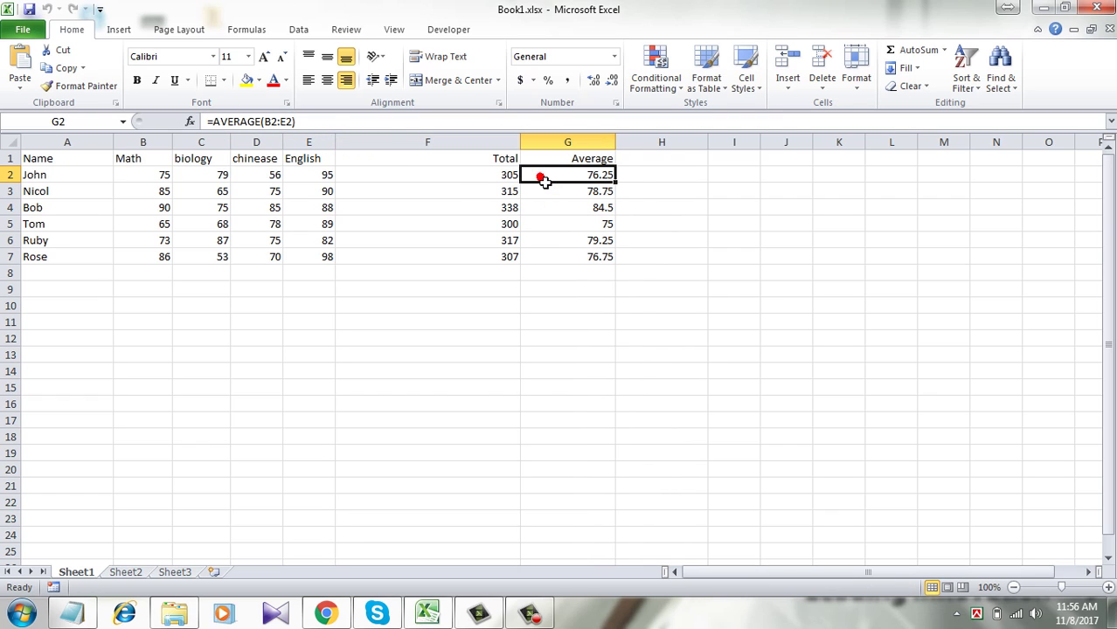
pyautogui.click(528, 338)
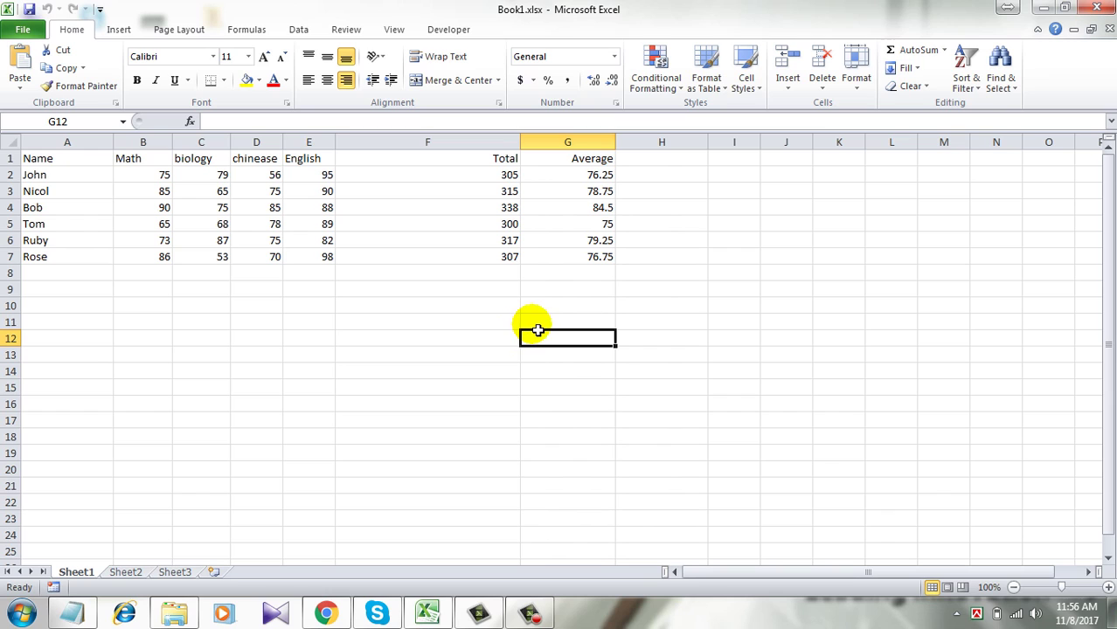
# Repair the accidentally altered Total formula in row 7
pyautogui.doubleClick(400, 255)
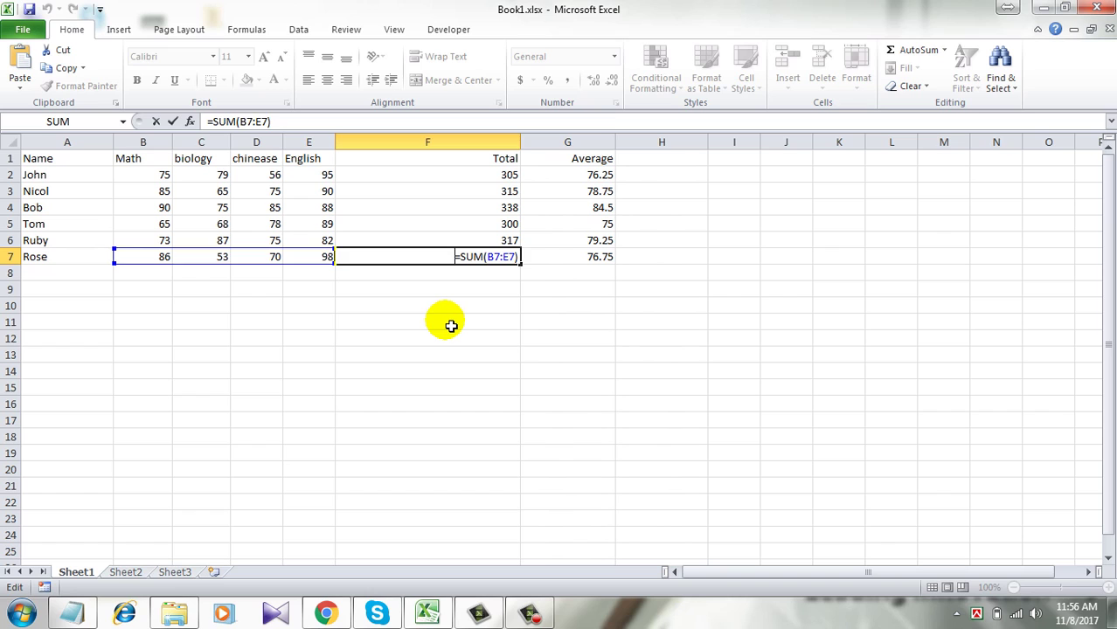
pyautogui.write('df')
pyautogui.click(485, 374)
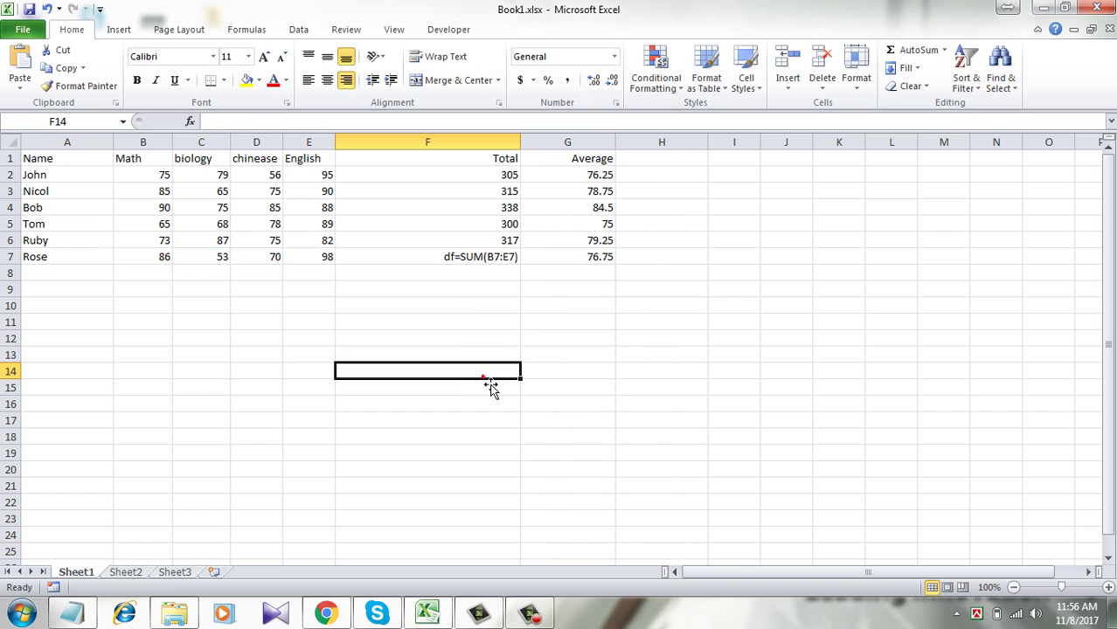
pyautogui.click(459, 258)
pyautogui.doubleClick(456, 257)
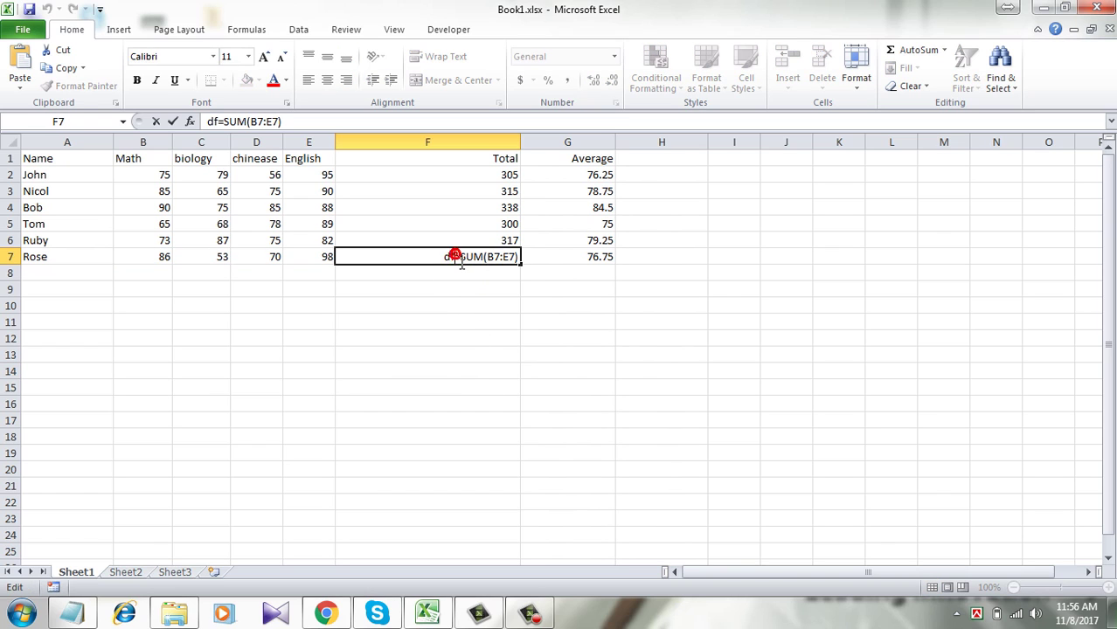
pyautogui.press('BackSpace')
pyautogui.press('BackSpace')
pyautogui.write('=')
pyautogui.click(514, 375)
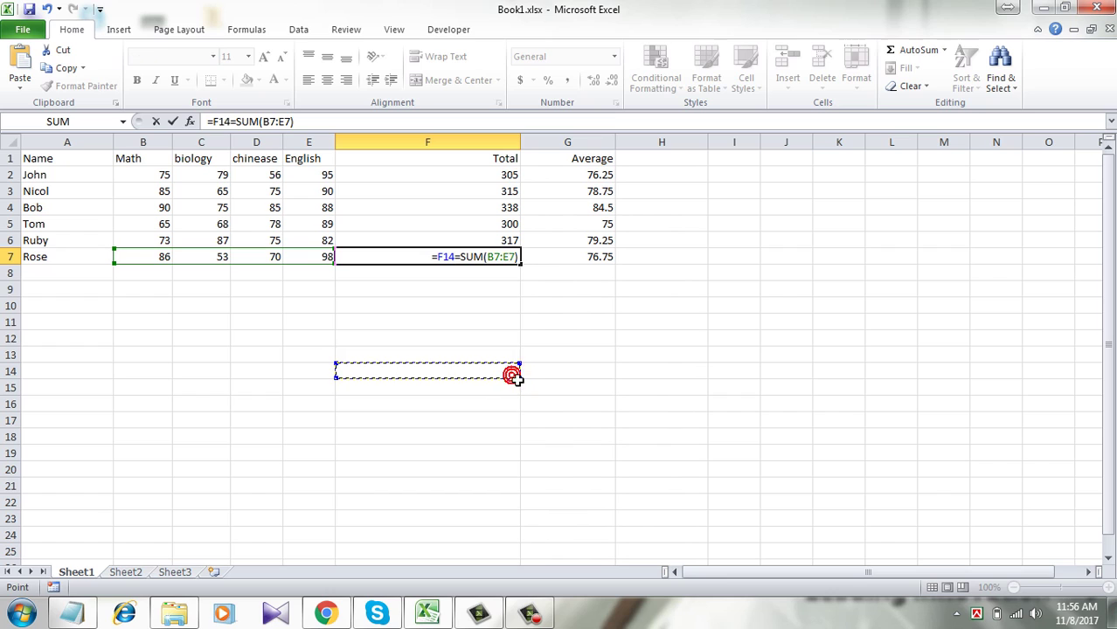
pyautogui.press('BackSpace')
pyautogui.press('BackSpace')
pyautogui.press('BackSpace')
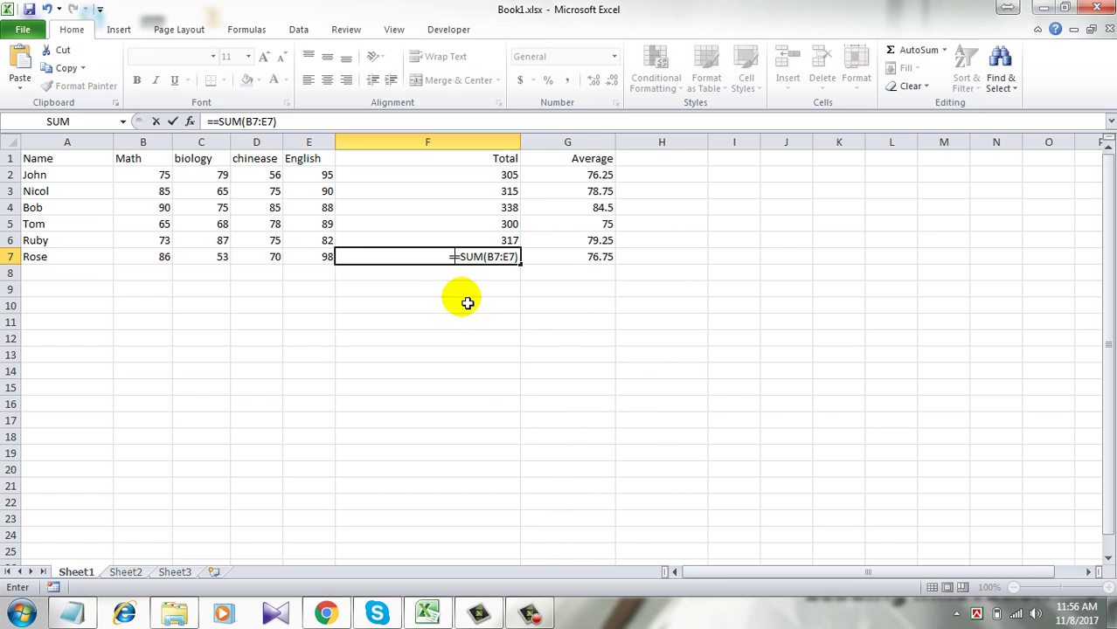
pyautogui.press('BackSpace')
pyautogui.press('Return')
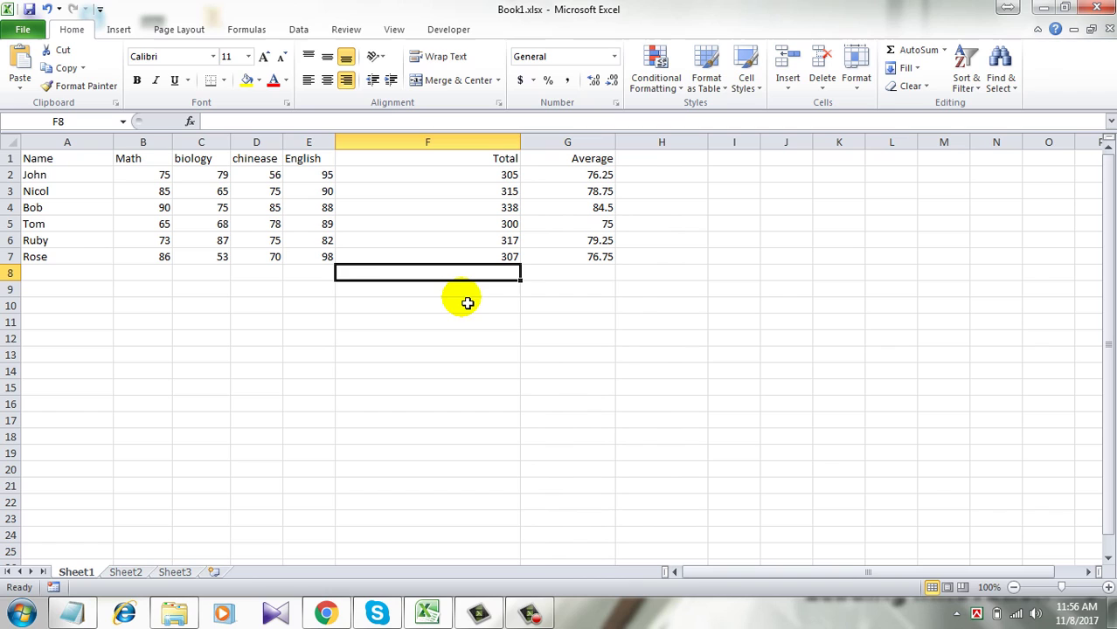
# Point out the Total and Average columns versus an editable Math score
pyautogui.click(463, 144)
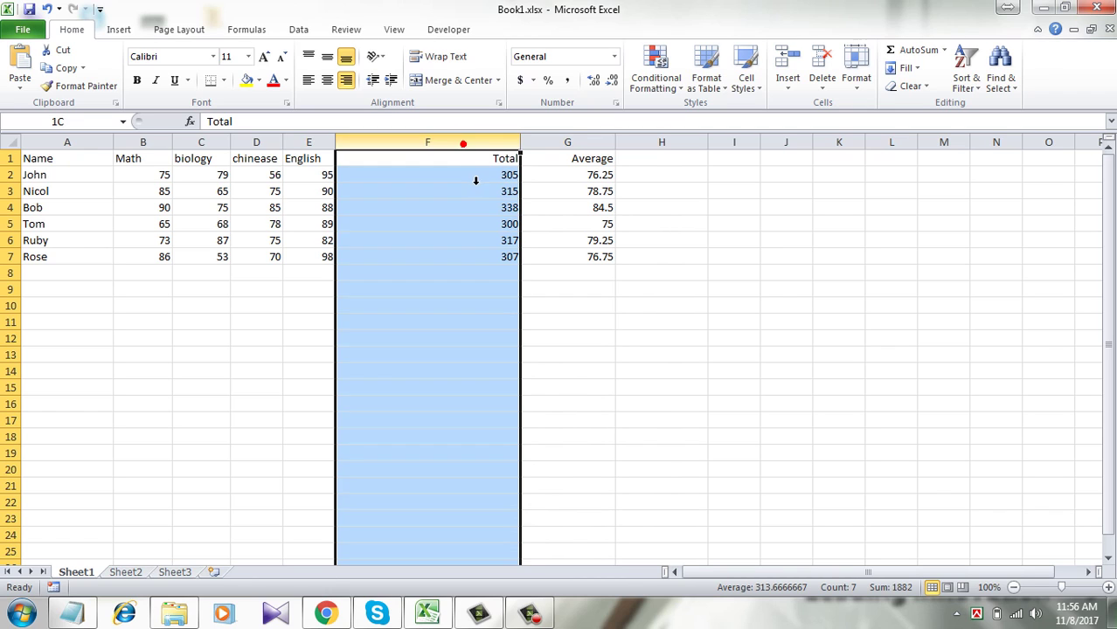
pyautogui.click(566, 143)
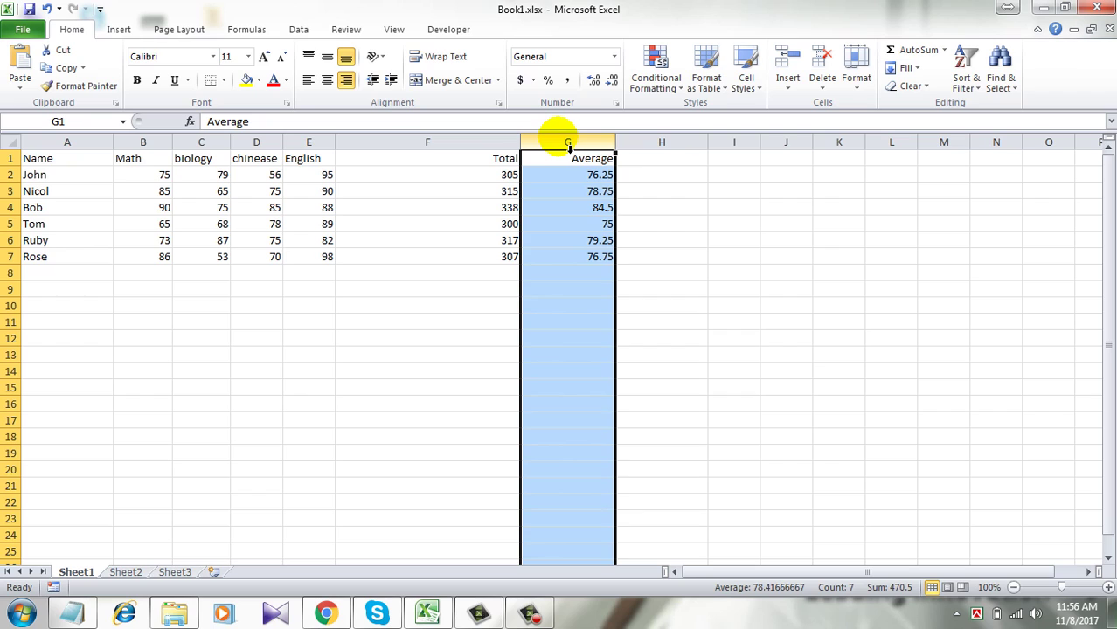
pyautogui.click(308, 273)
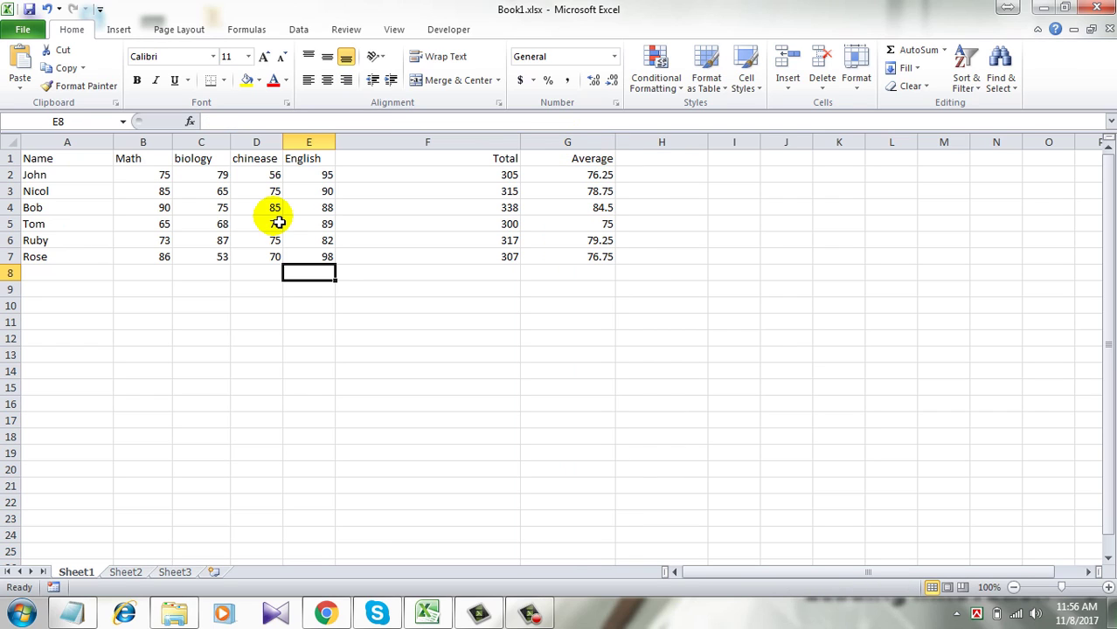
pyautogui.click(144, 192)
pyautogui.click(483, 452)
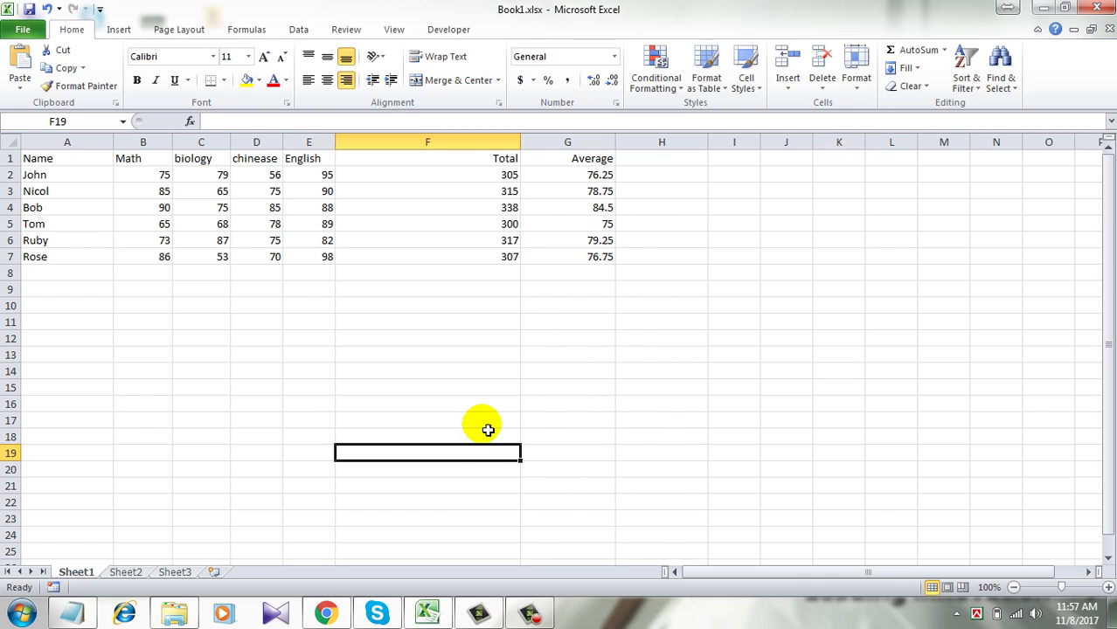
# Select every cell on the worksheet and bring up its context menu
pyautogui.click(500, 421)
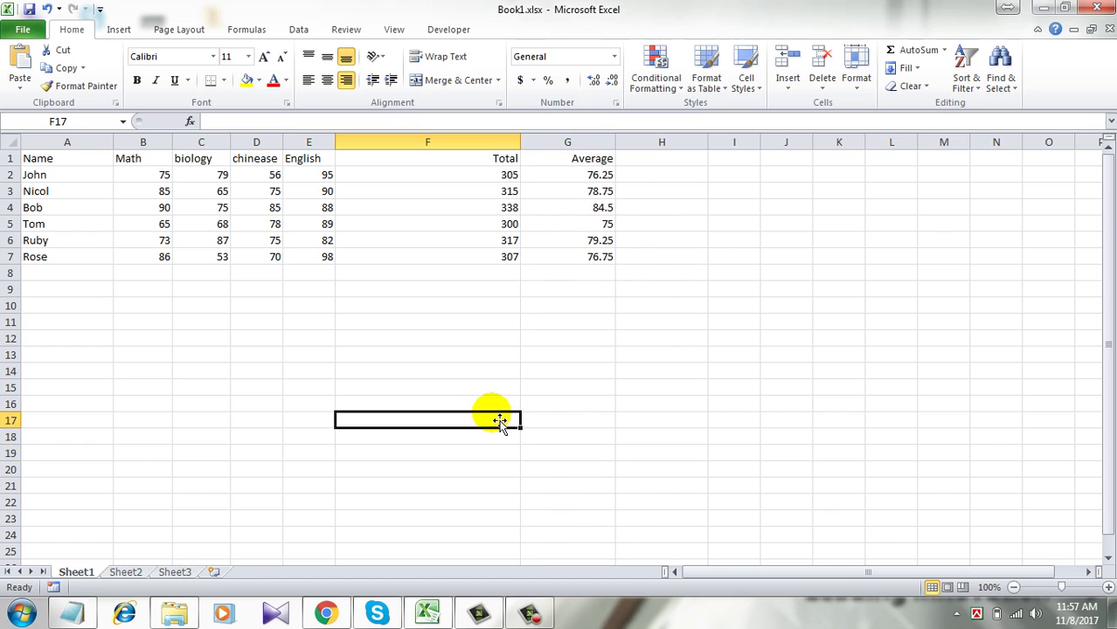
pyautogui.moveTo(500, 421); pyautogui.dragTo(682, 437)
pyautogui.hotkey('ctrl', 'a')
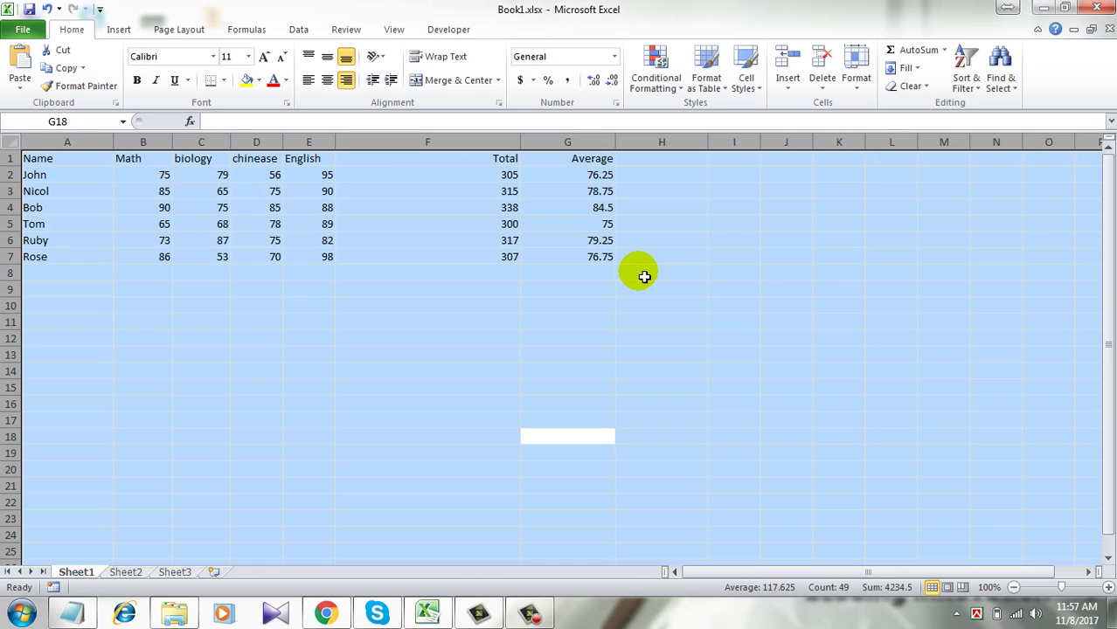
pyautogui.rightClick(451, 230)
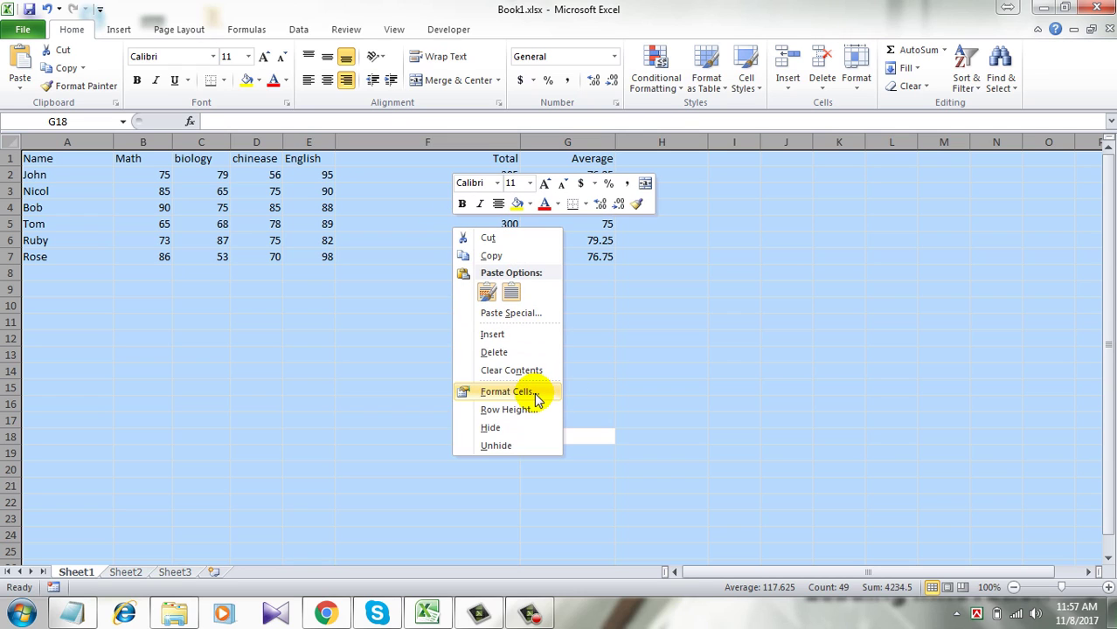
# Clear the Locked option for all worksheet cells in Format Cells > Protection
pyautogui.click(537, 399)
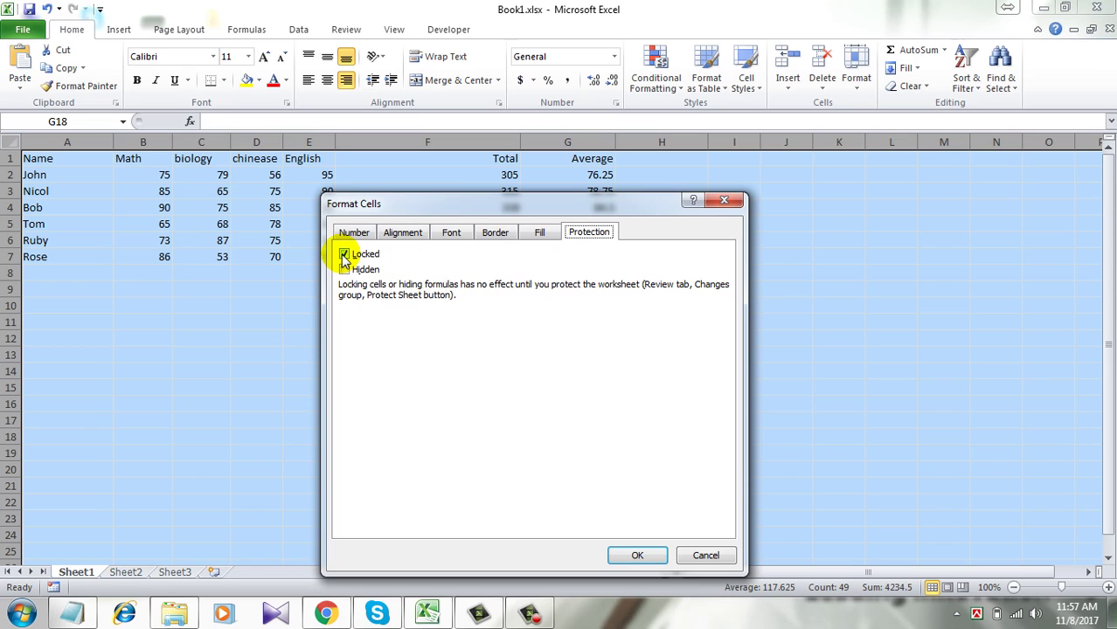
pyautogui.click(344, 254)
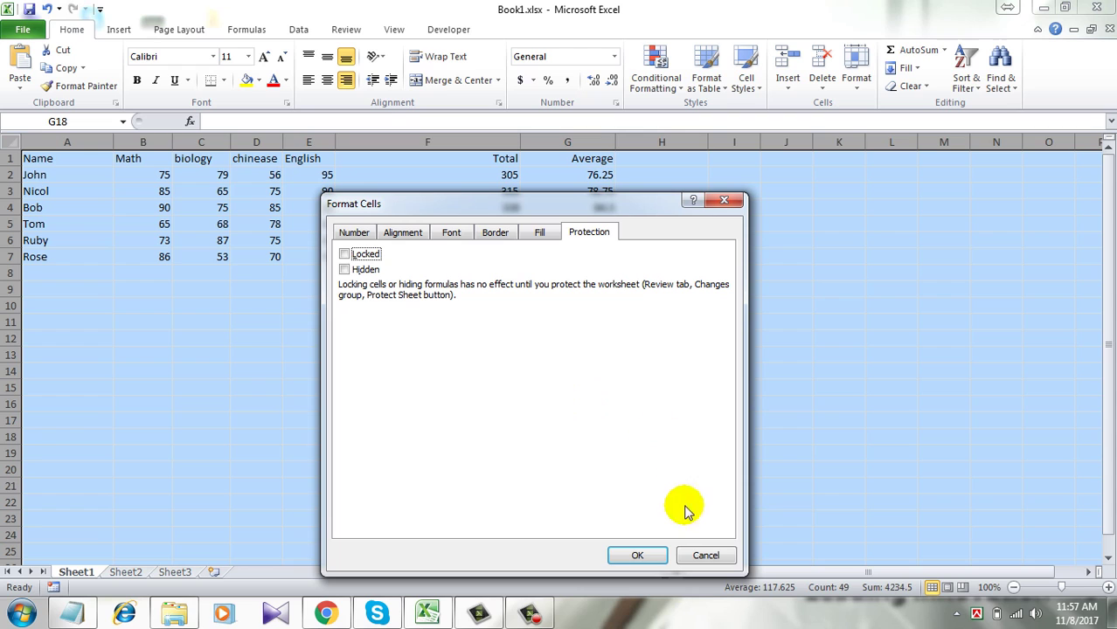
pyautogui.click(641, 555)
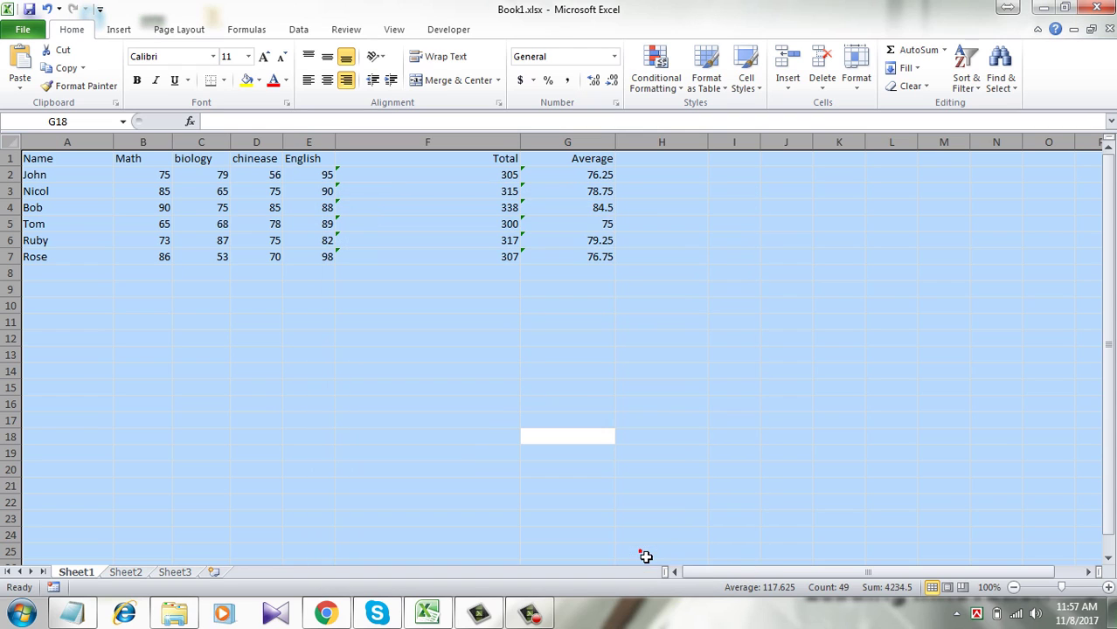
# Select all formula cells (Total and Average) with Go To Special > Formulas
pyautogui.click(570, 356)
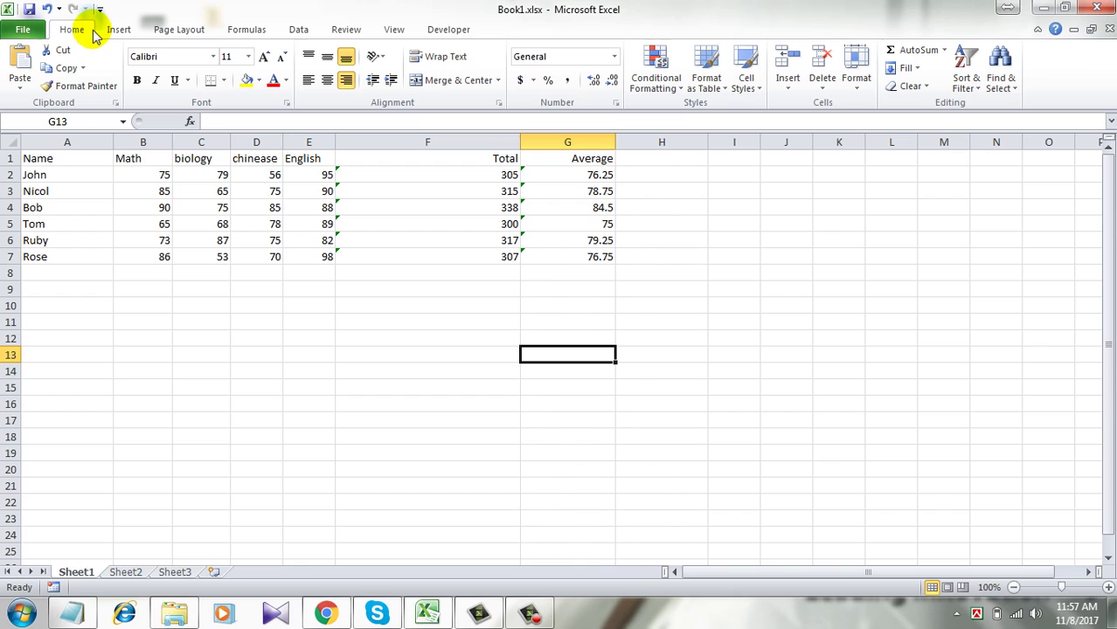
pyautogui.click(1004, 80)
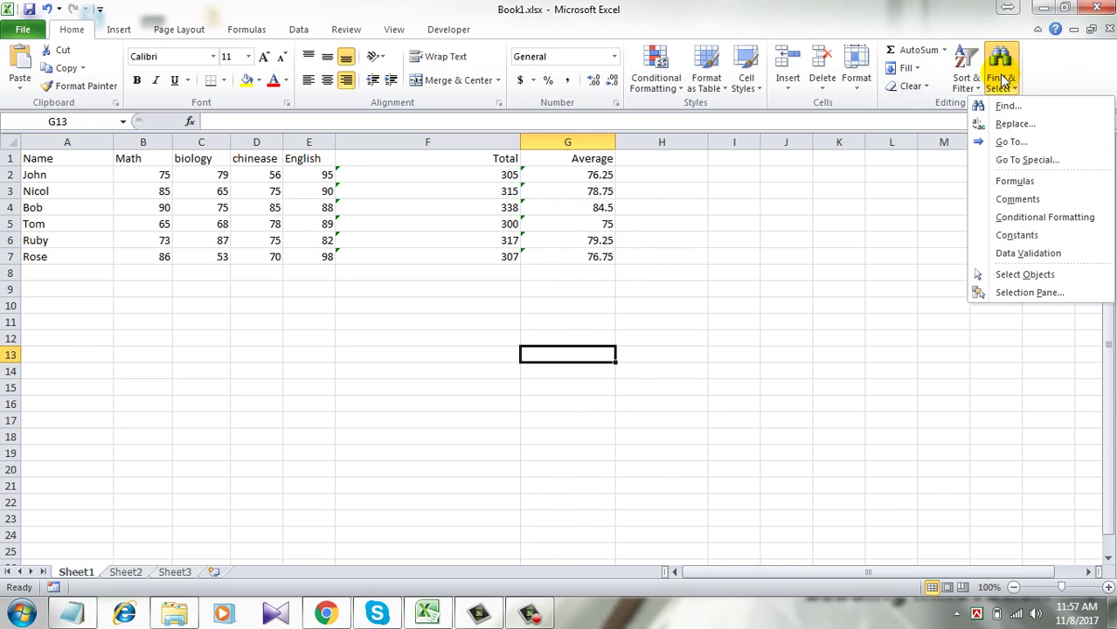
pyautogui.click(1013, 163)
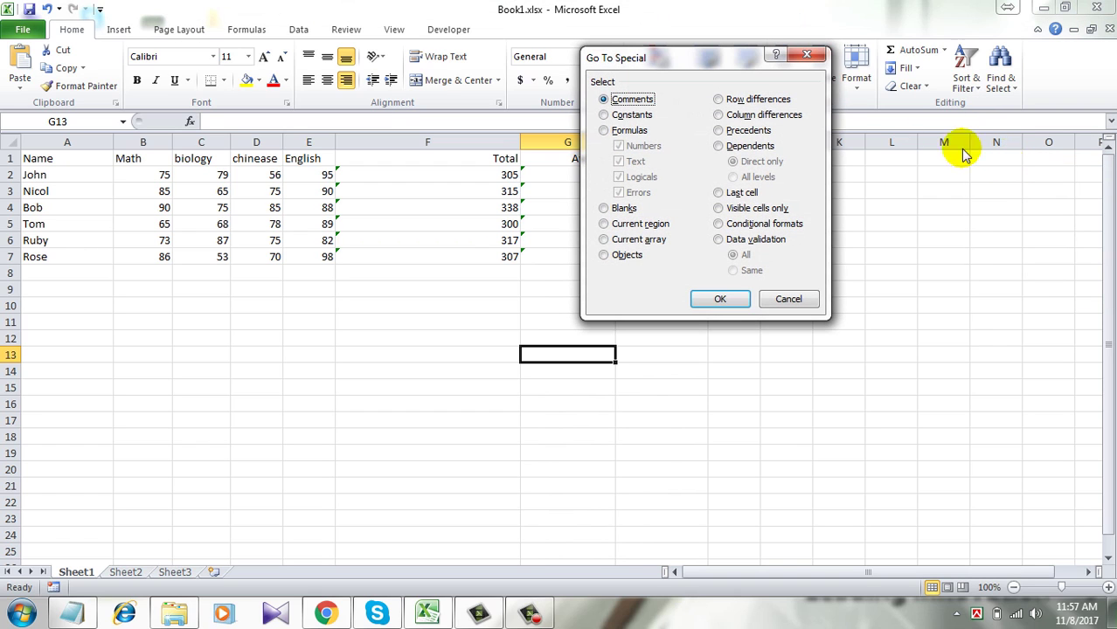
pyautogui.click(604, 130)
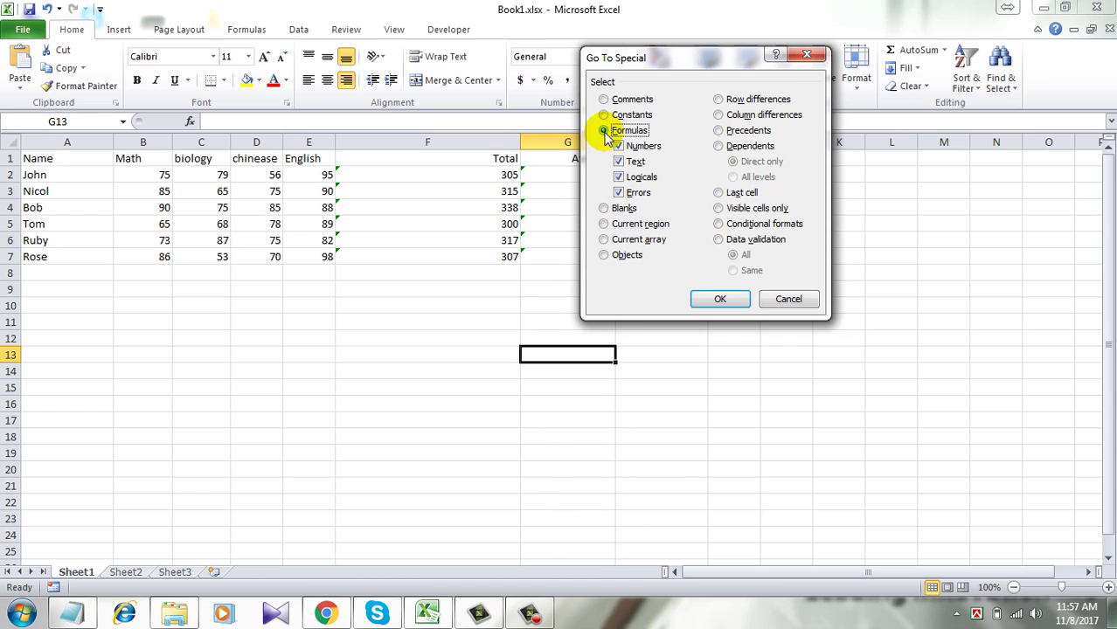
pyautogui.click(720, 299)
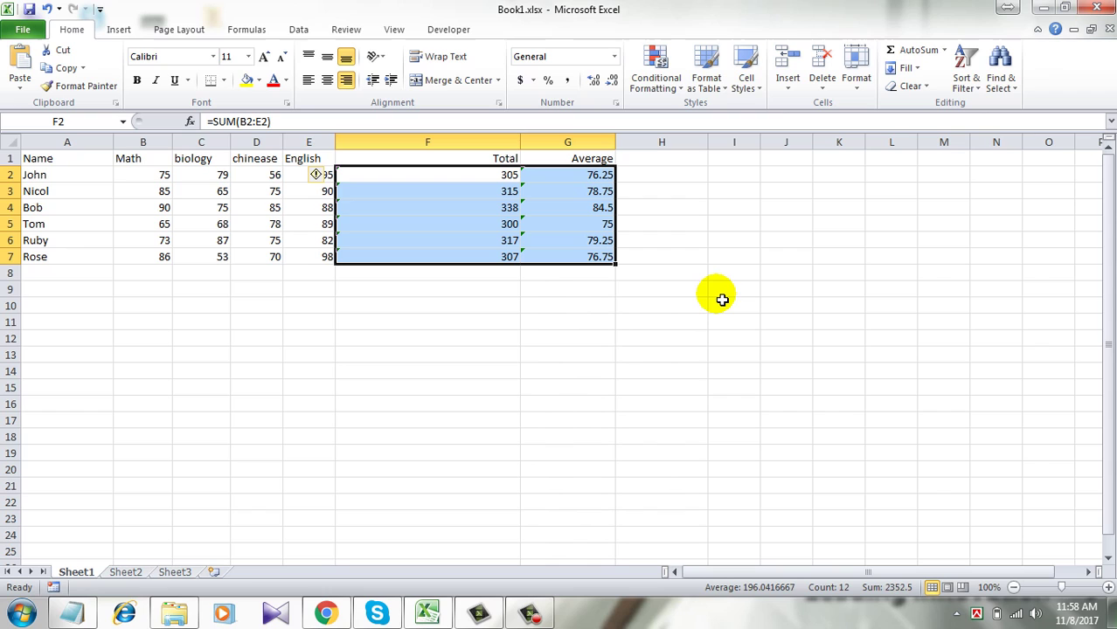
# Tick Locked for the selected Total and Average formula cells in Format Cells
pyautogui.rightClick(570, 225)
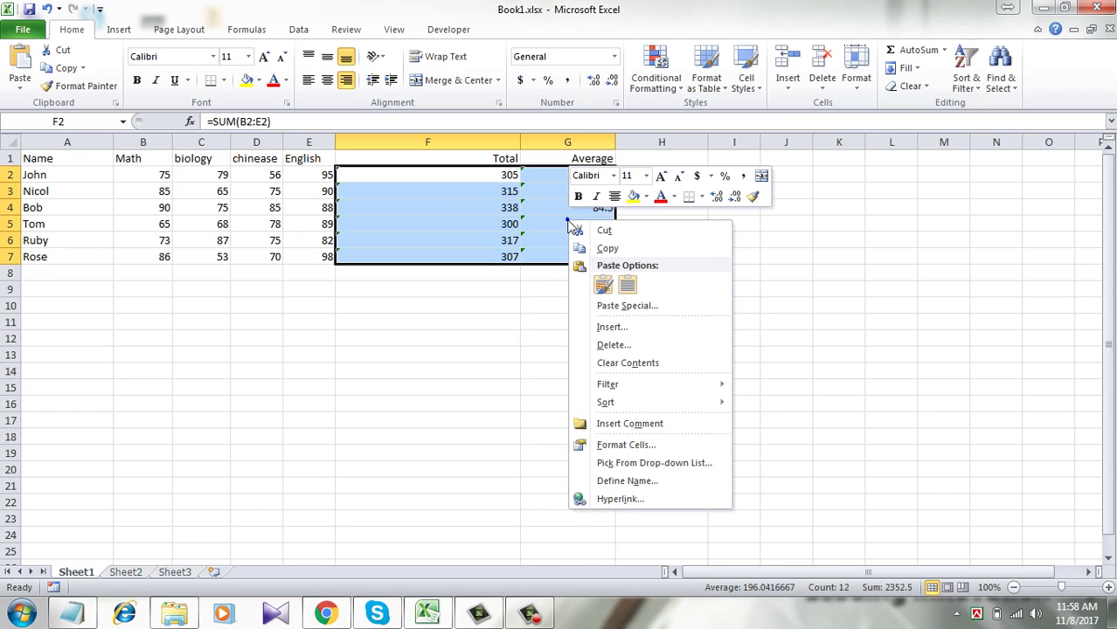
pyautogui.click(665, 450)
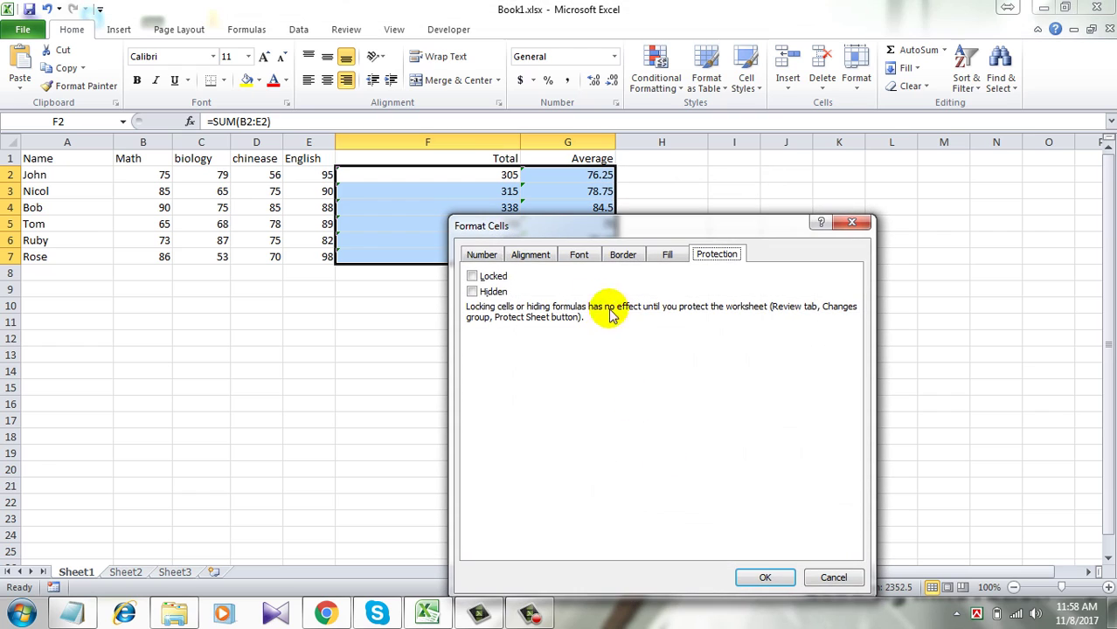
pyautogui.click(473, 277)
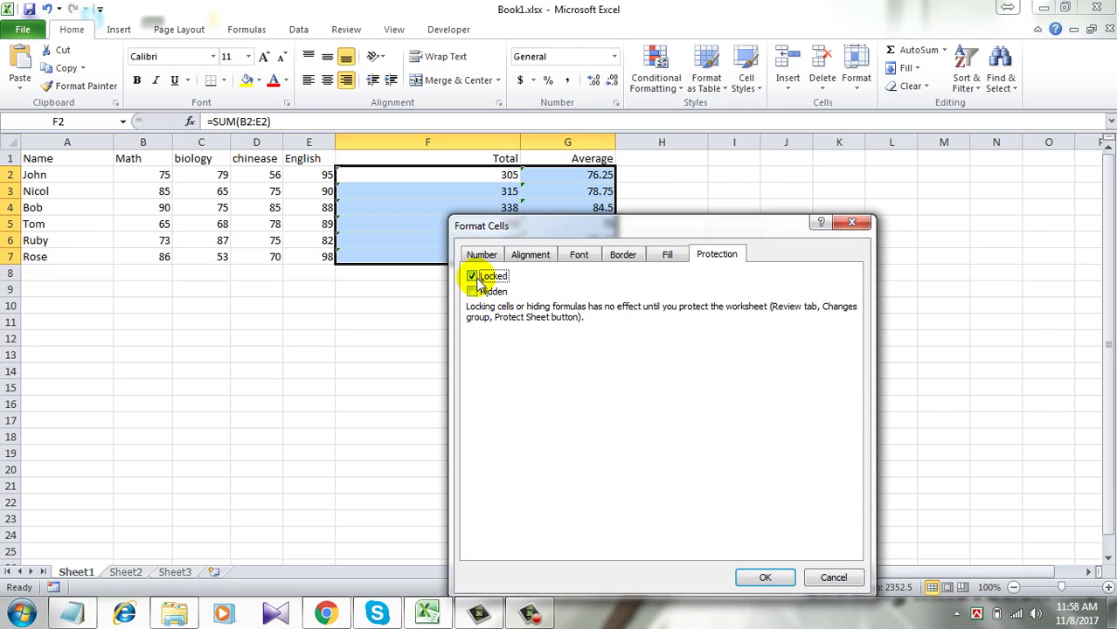
pyautogui.click(768, 577)
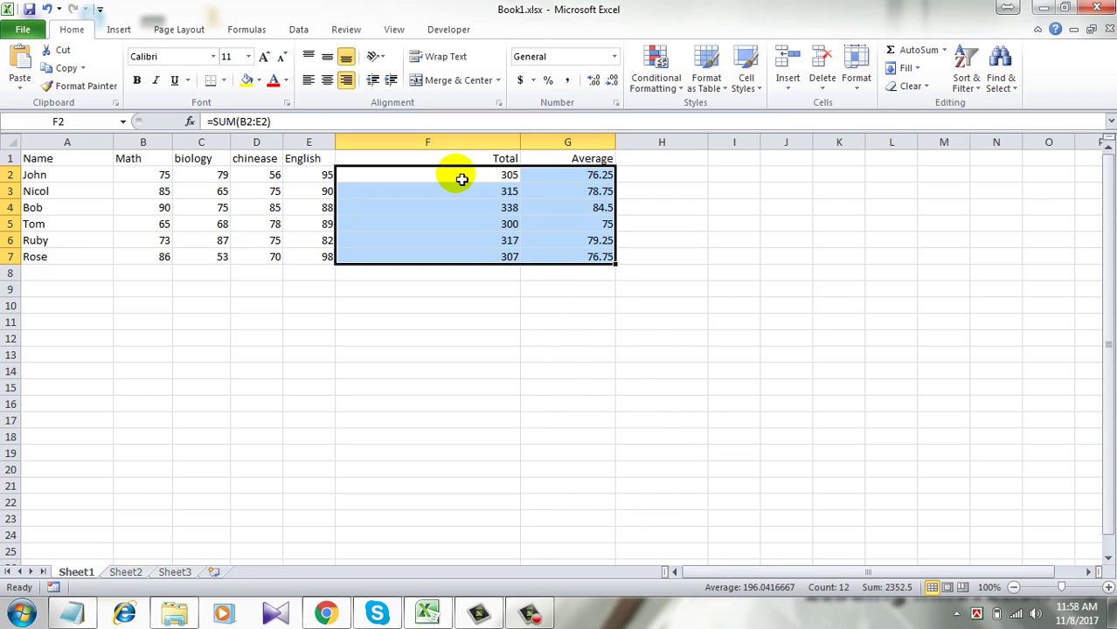
# Protect the sheet from the Review tab with a password, confirming it
pyautogui.click(346, 28)
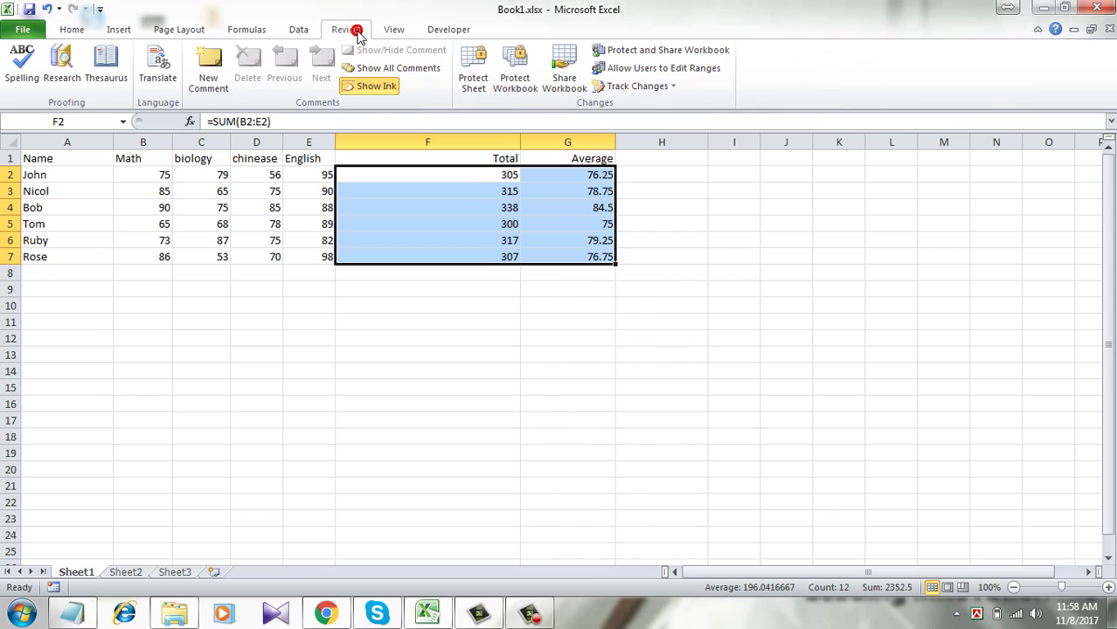
pyautogui.click(473, 74)
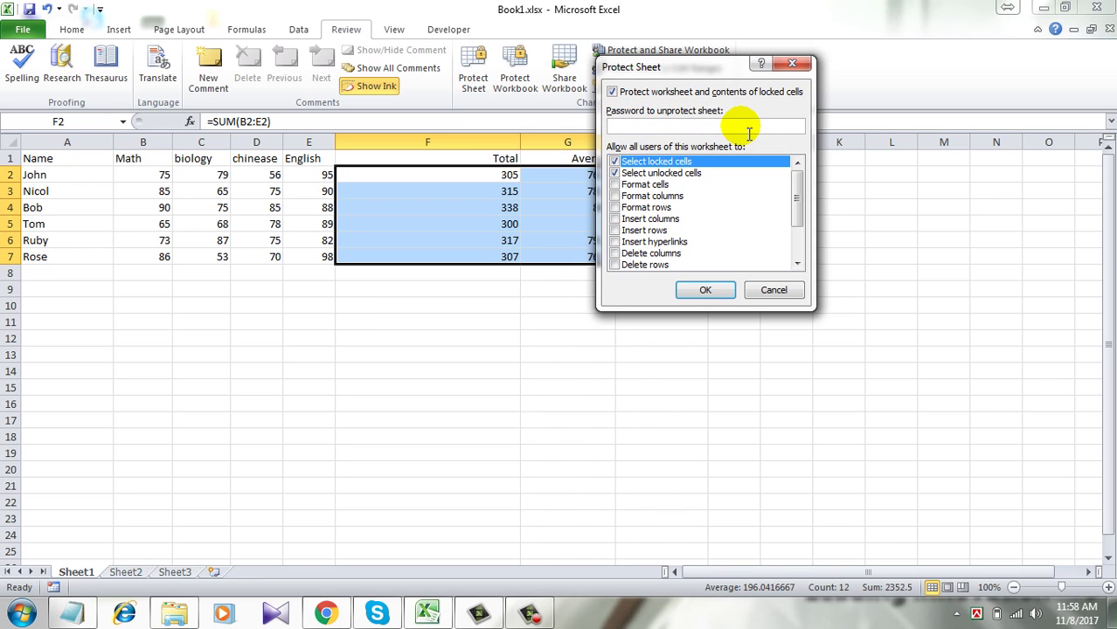
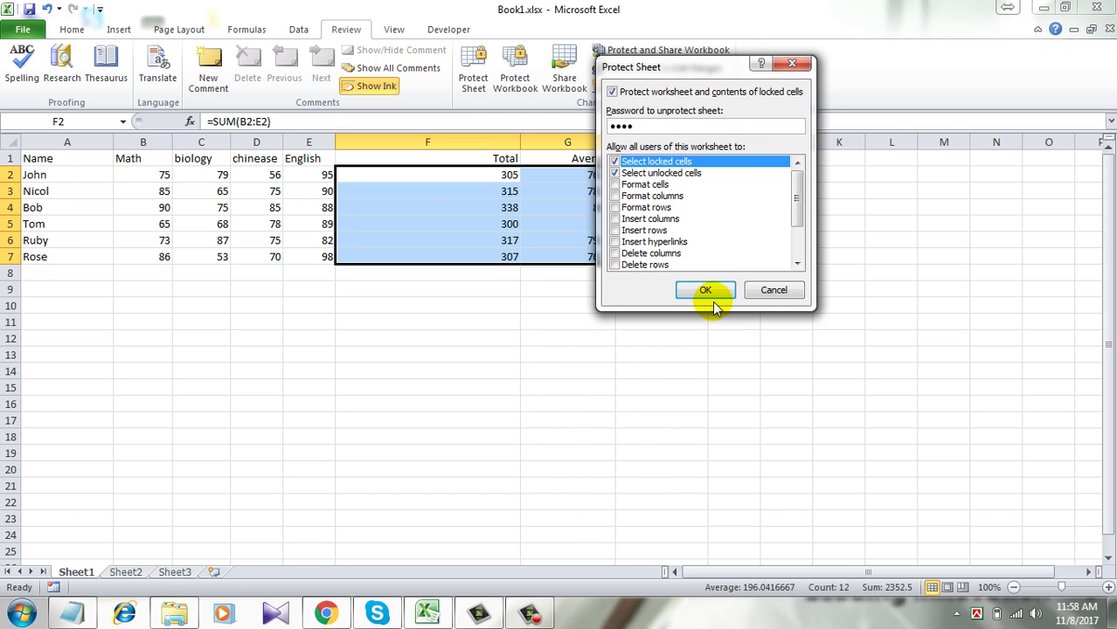
pyautogui.click(707, 292)
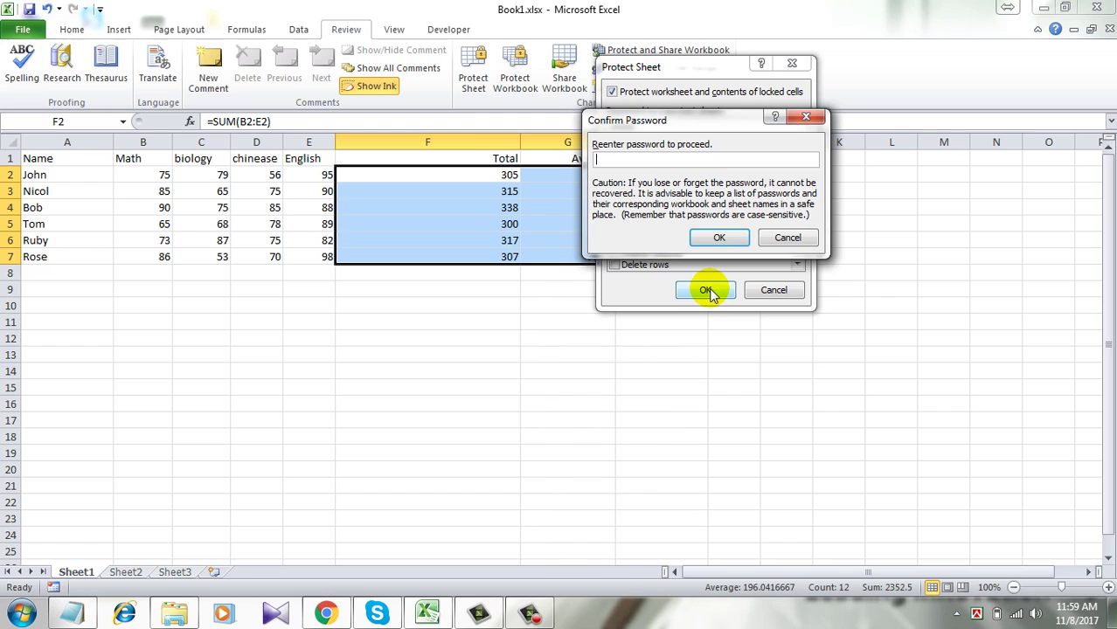
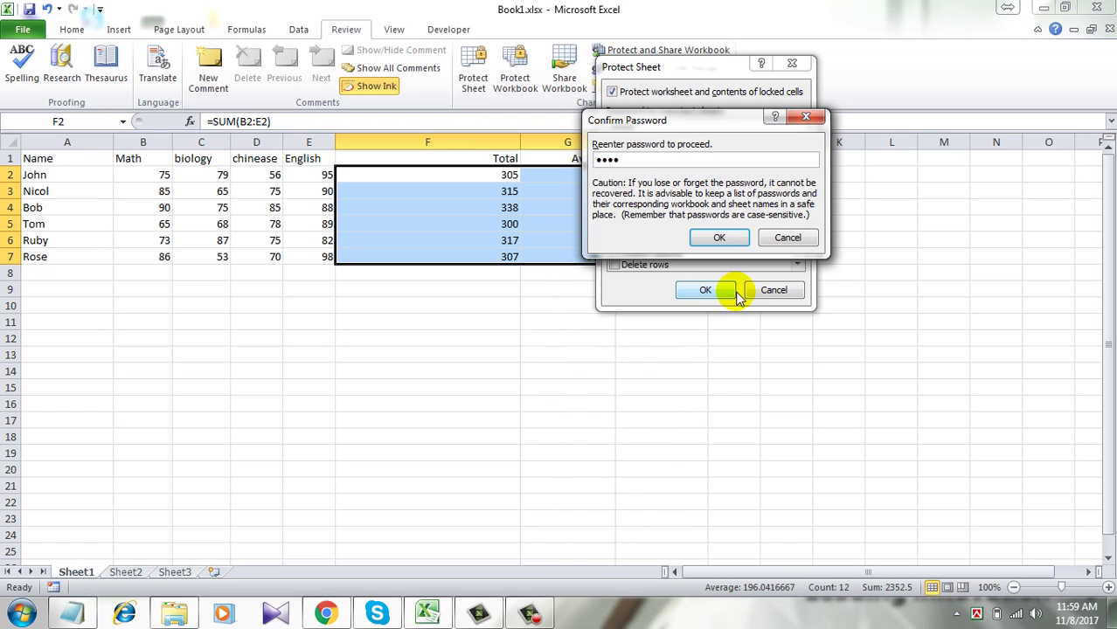
pyautogui.click(719, 238)
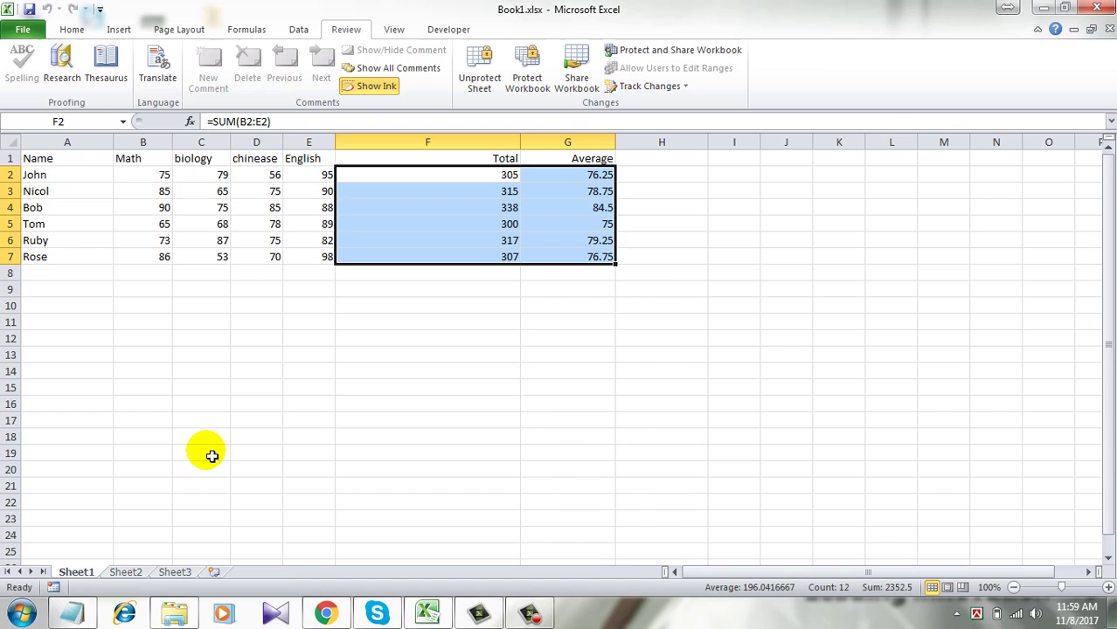
# Change Rose's chinease score in D7 from 70 to 25
pyautogui.click(411, 387)
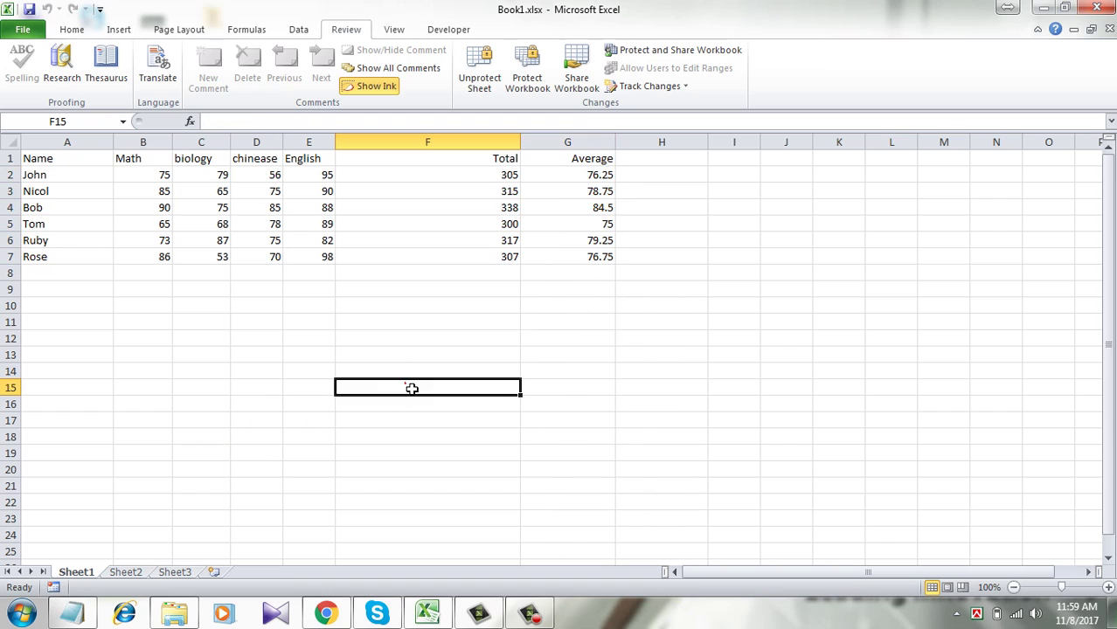
pyautogui.doubleClick(276, 263)
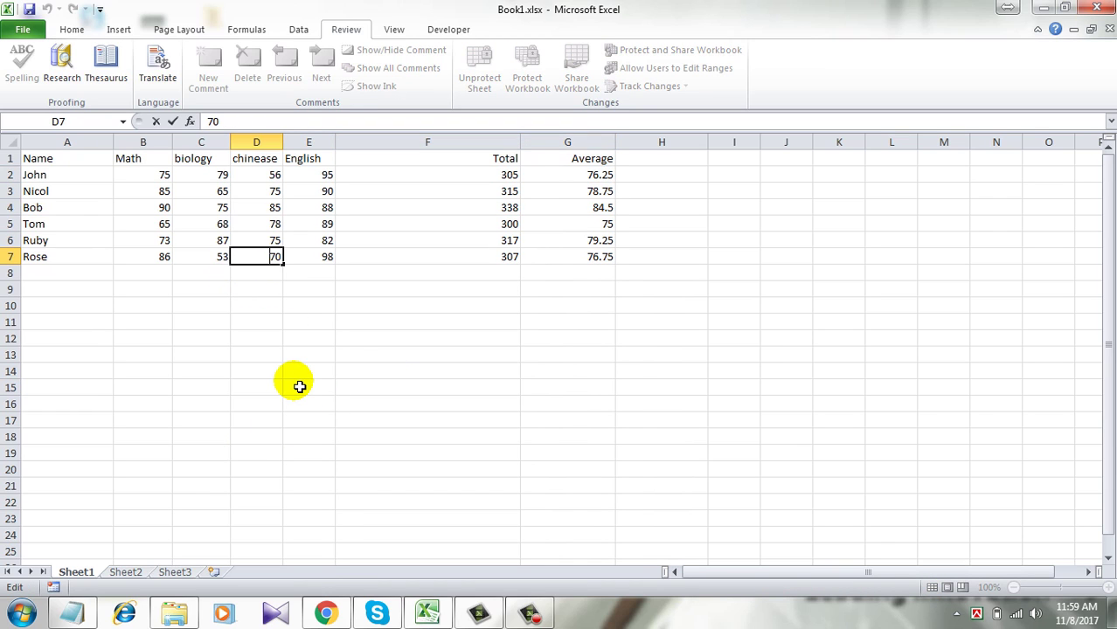
pyautogui.press('BackSpace')
pyautogui.press('BackSpace')
pyautogui.write('25')
pyautogui.click(375, 463)
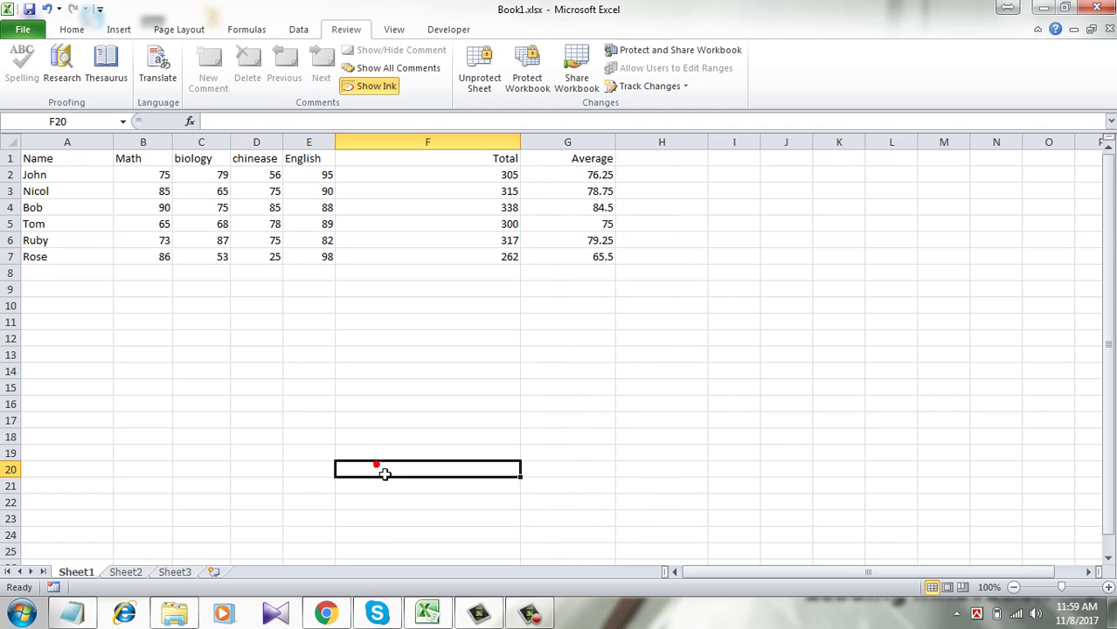
pyautogui.click(258, 257)
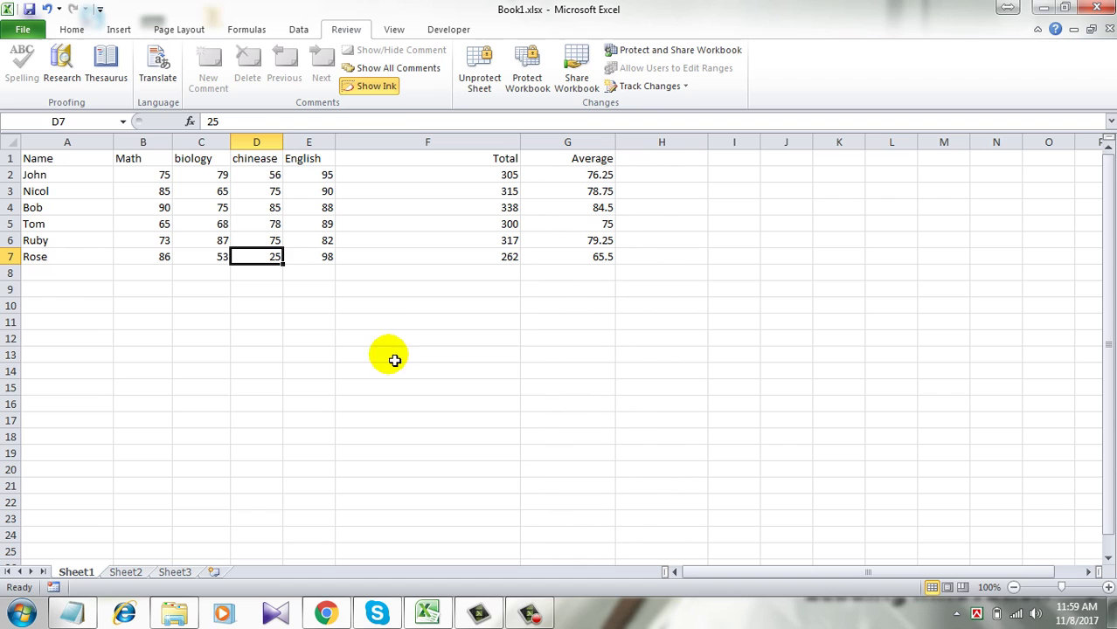
# Try editing Rose's Total in F7 and Average in G7, dismissing each protection warning
pyautogui.doubleClick(417, 262)
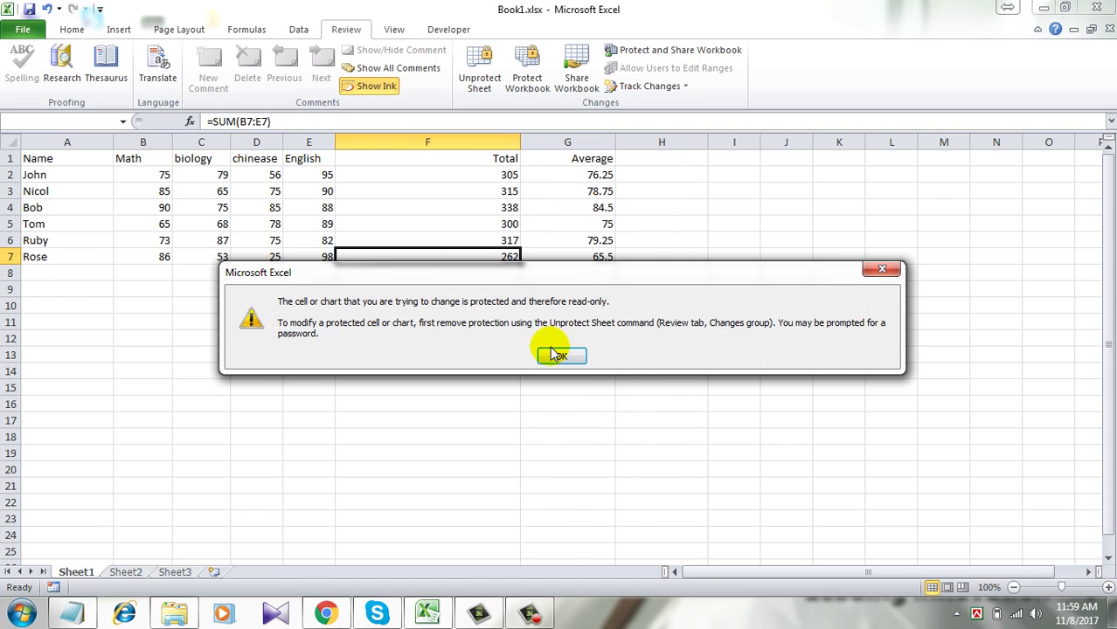
pyautogui.click(562, 357)
pyautogui.click(489, 262)
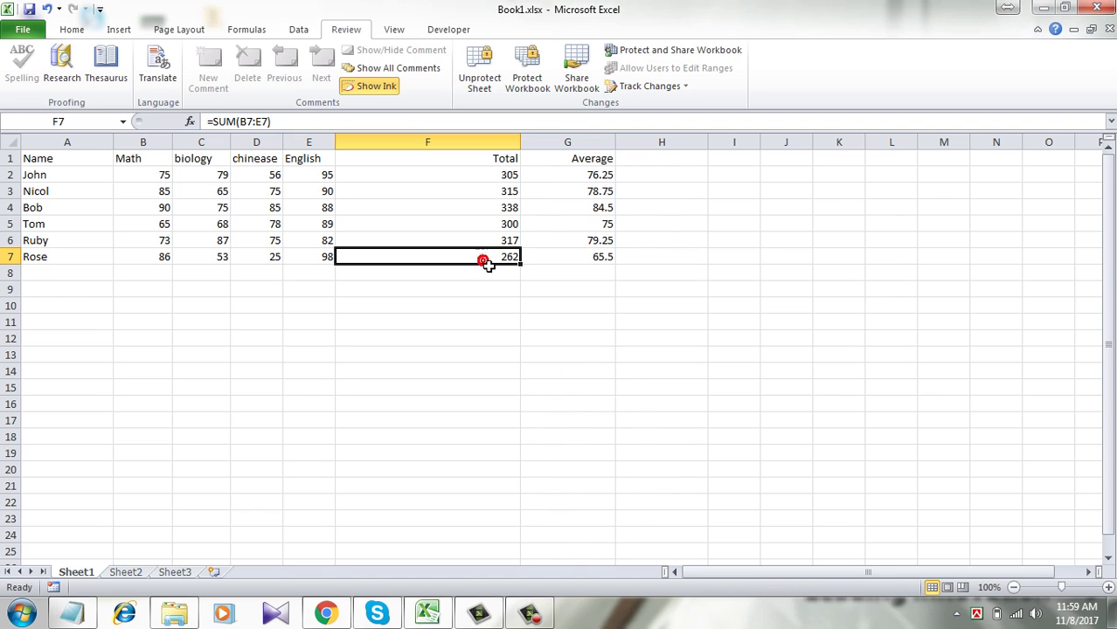
pyautogui.doubleClick(451, 257)
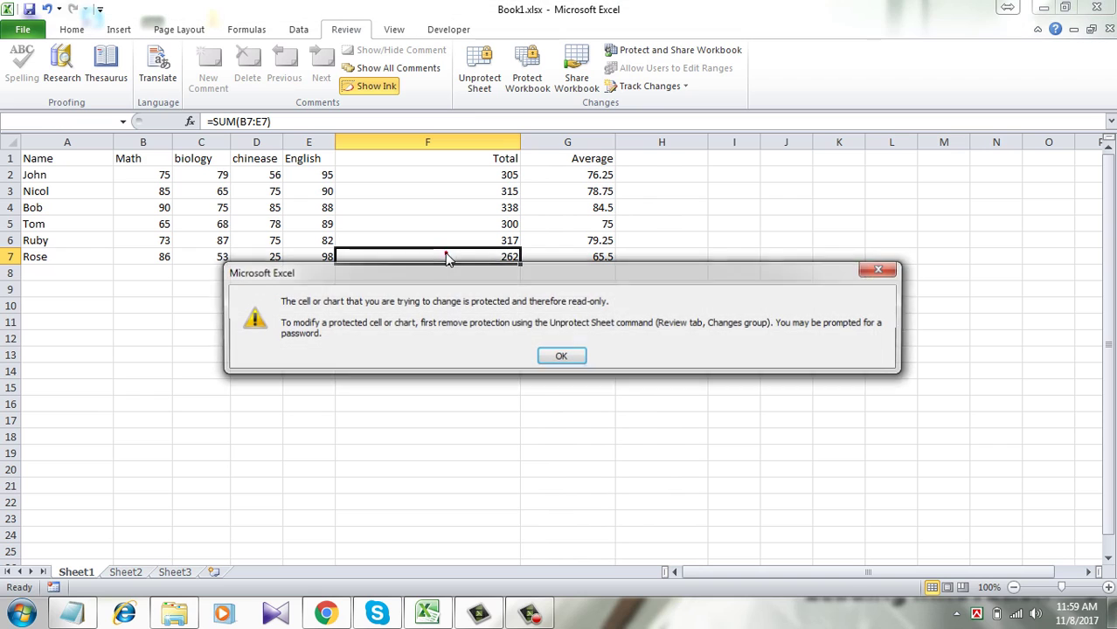
pyautogui.click(552, 360)
pyautogui.click(554, 272)
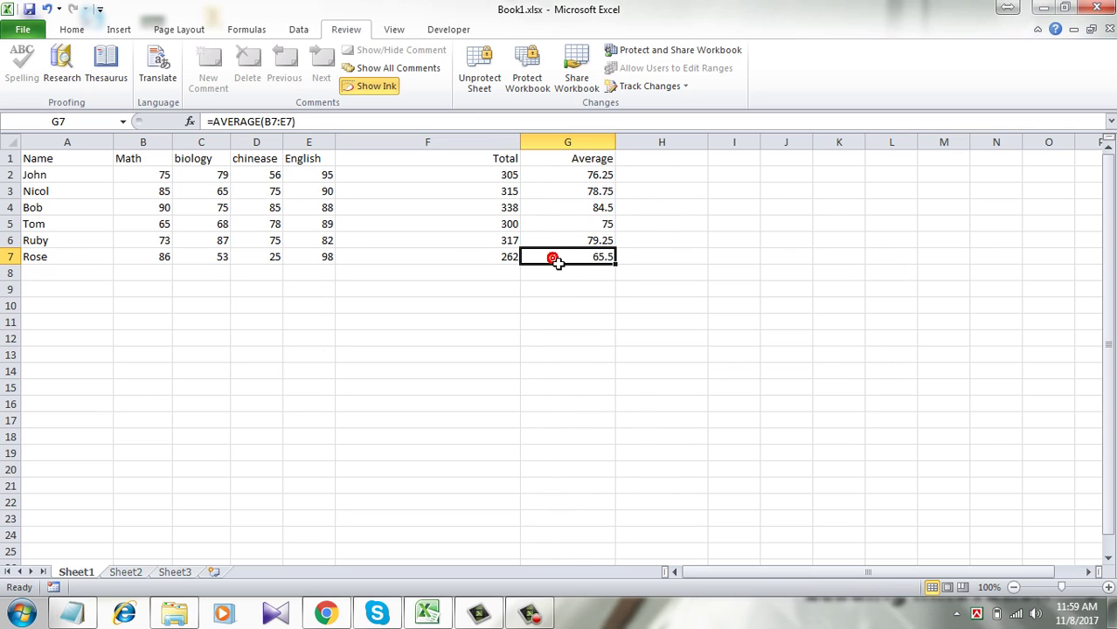
pyautogui.doubleClick(558, 263)
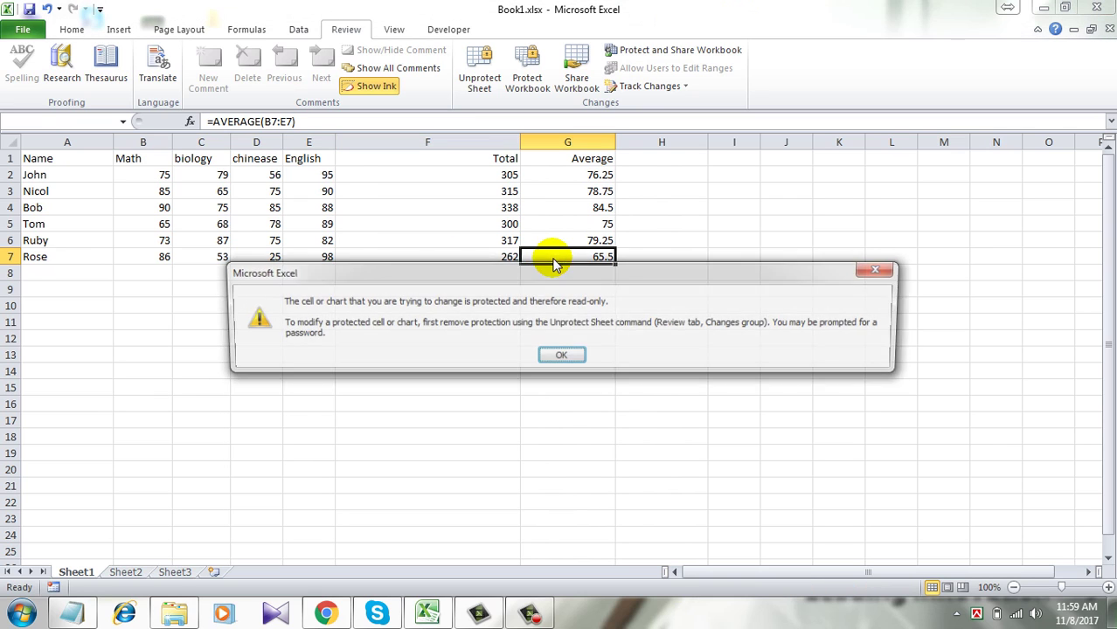
pyautogui.click(562, 358)
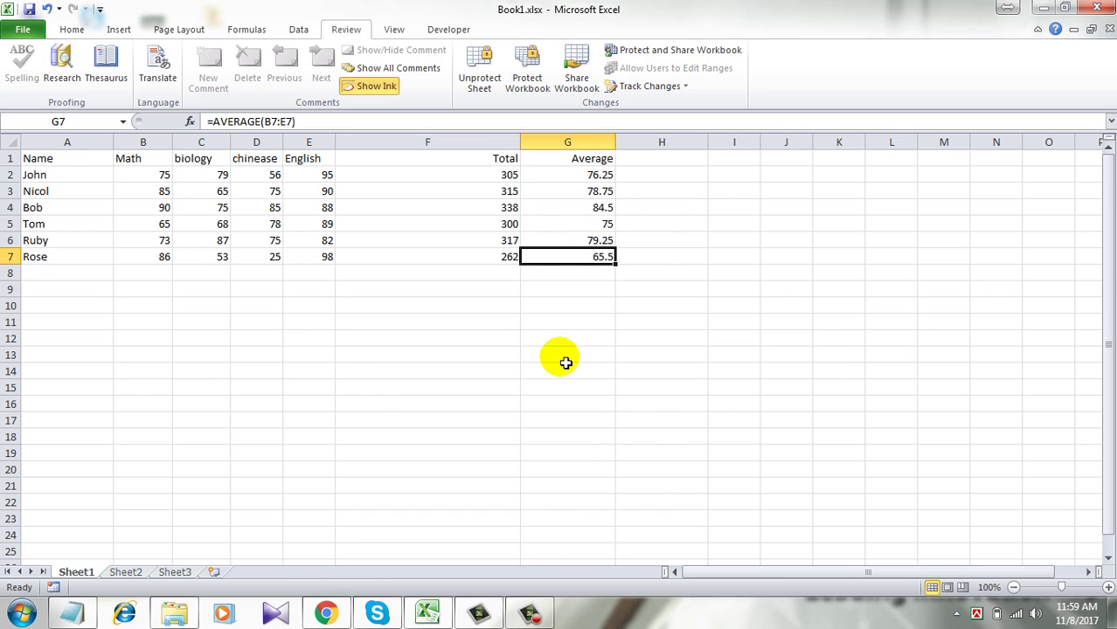